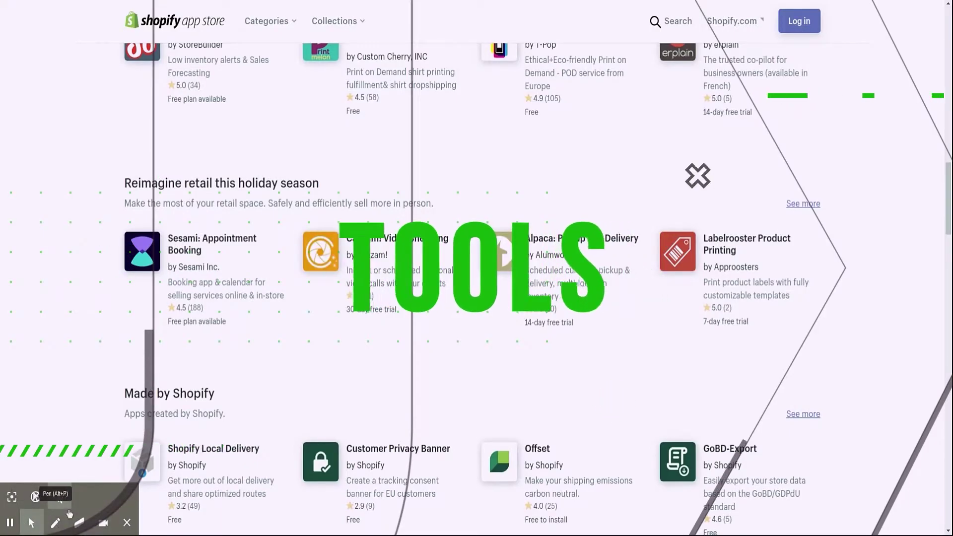
Scroll through the Shopify App Store listings on the way to the Growave dashboard
scroll(472, 278, down, 4)
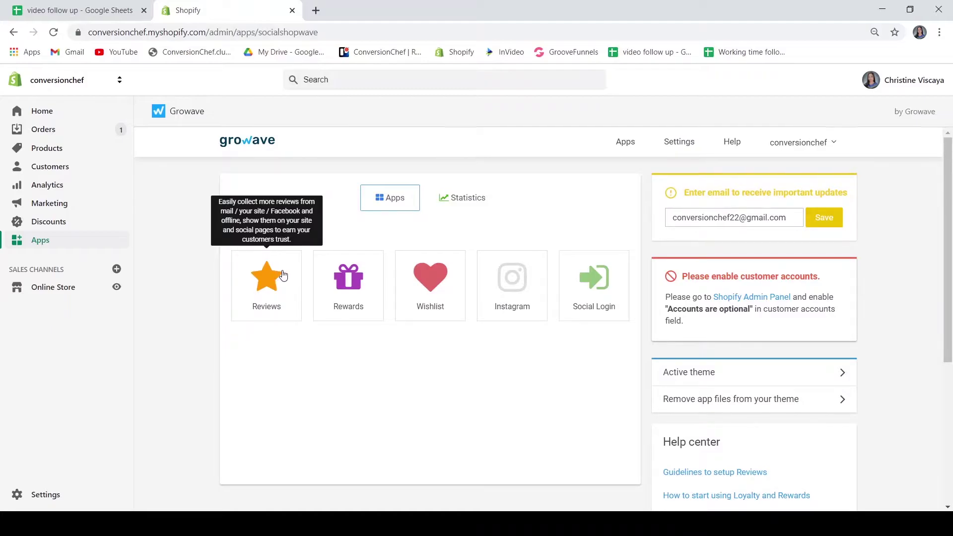
Open the Reviews app from the Growave dashboard to see its 0 reviews and settings
click(282, 275)
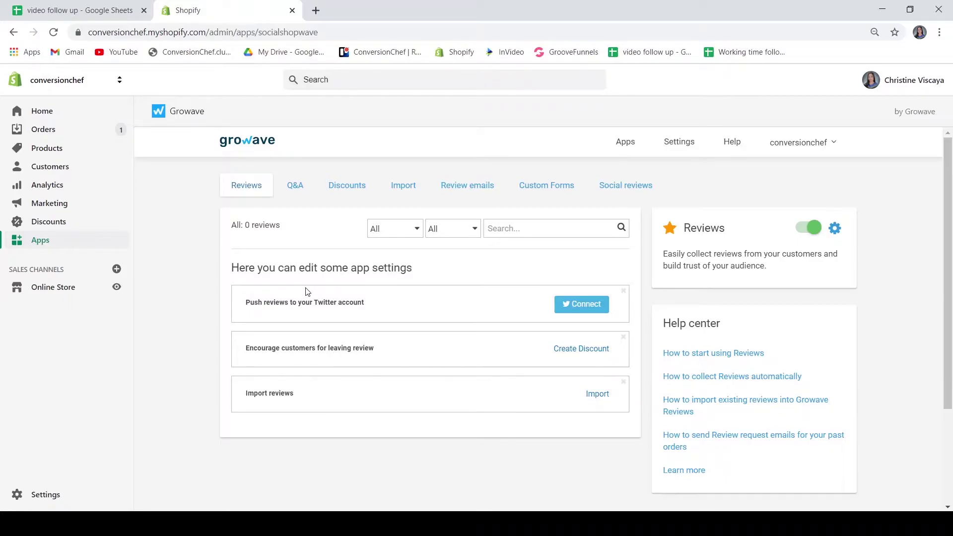
mouse_move(306, 303)
Look over the Reviews Q&A page, which has no customer questions yet
click(293, 185)
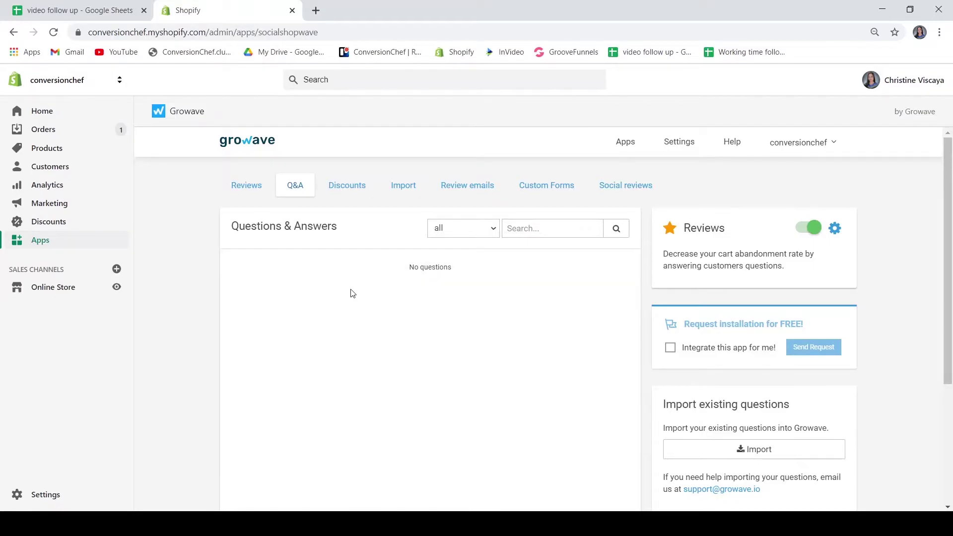
scroll(353, 293, down, 2)
scroll(353, 293, up, 2)
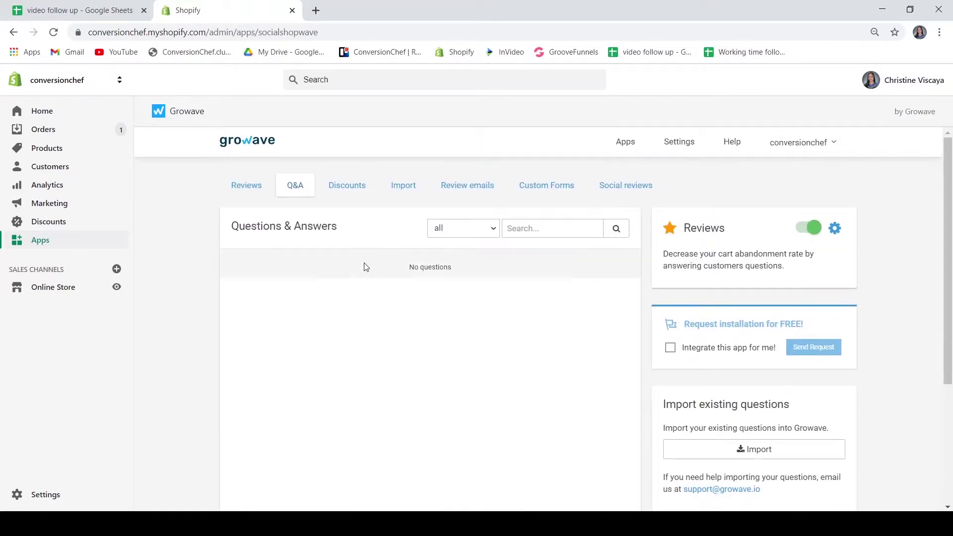
Check the review Discounts tab and preview the Create Discount form without saving it
click(366, 193)
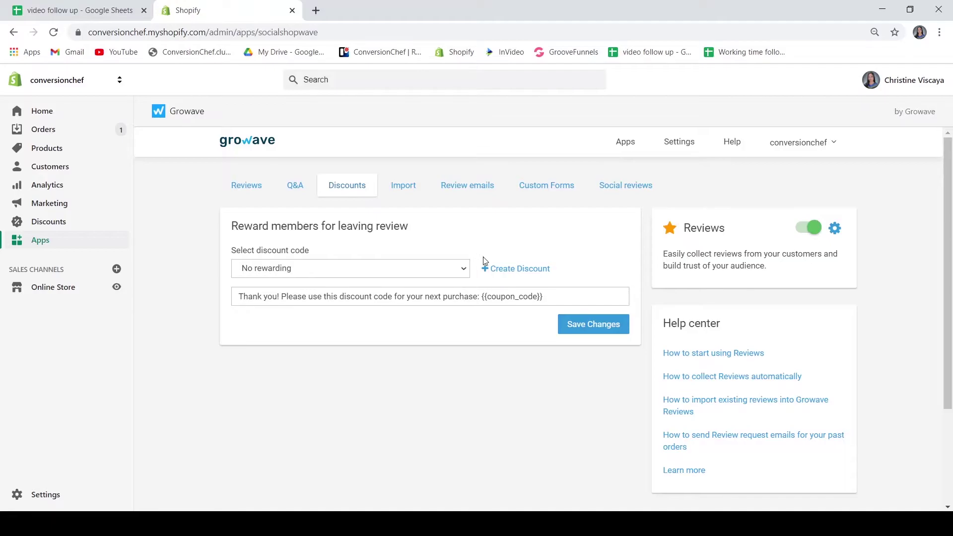
click(509, 270)
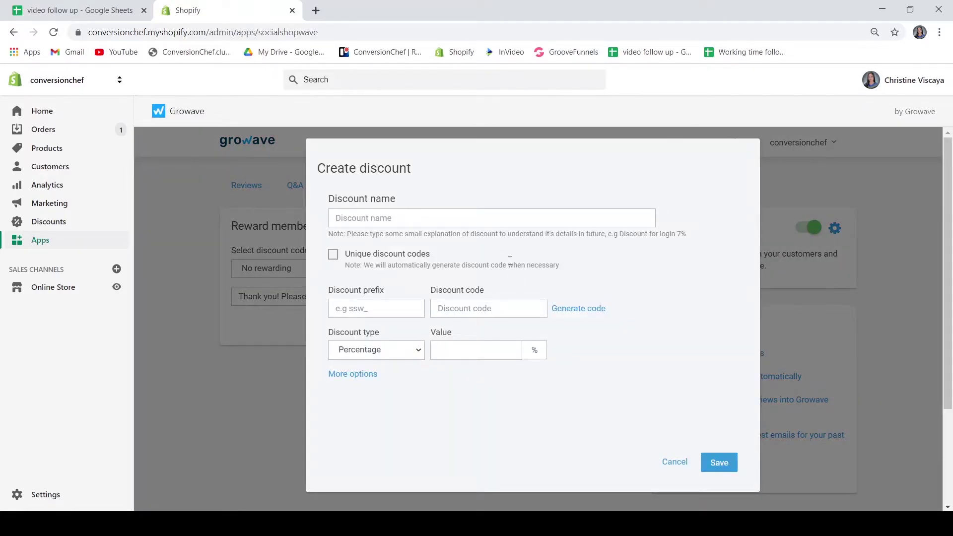
key(Escape)
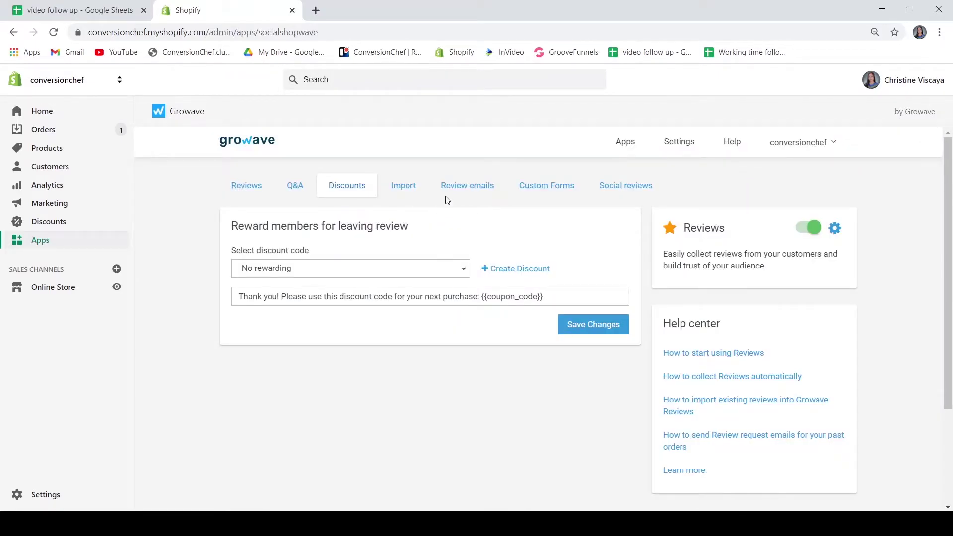
Look through the review request email in its editor, then return to the Reviews tab unchanged
click(465, 185)
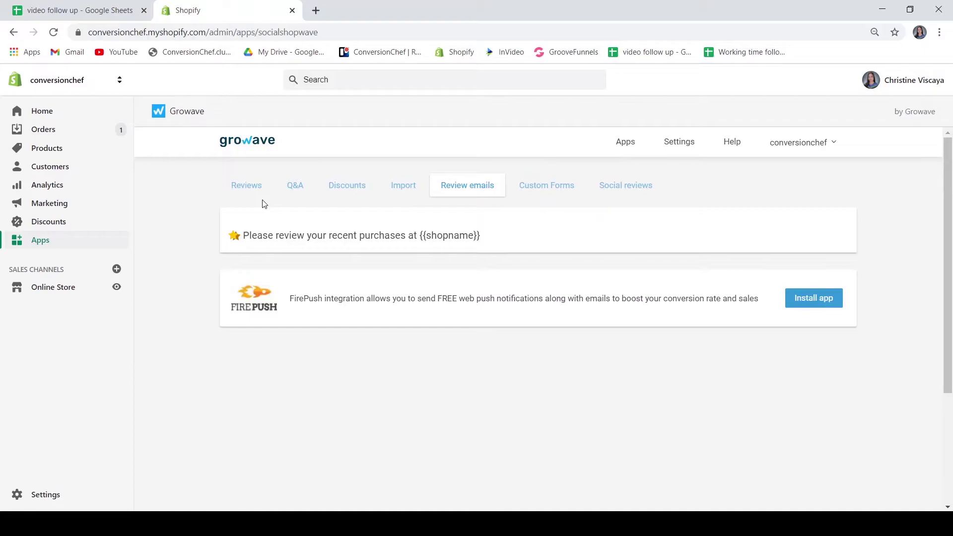
mouse_move(489, 244)
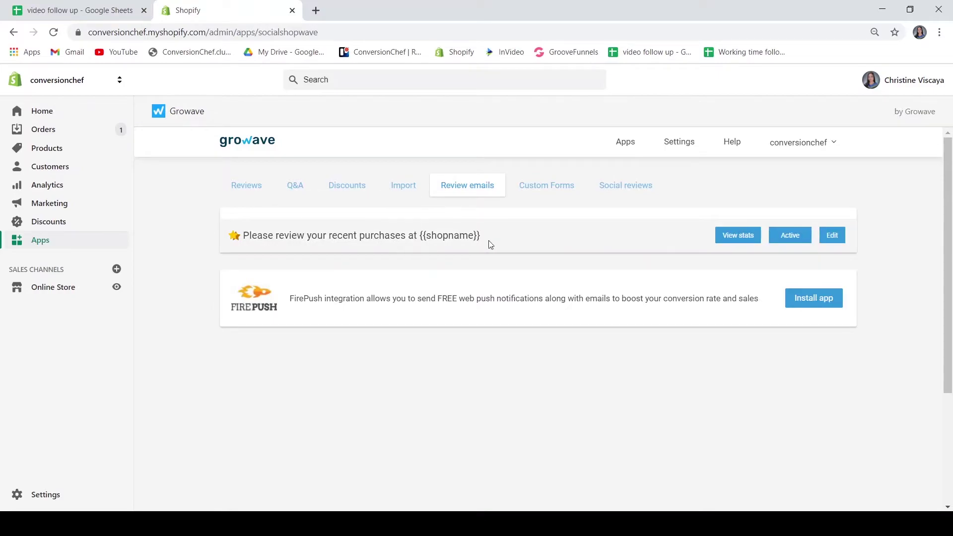
click(833, 237)
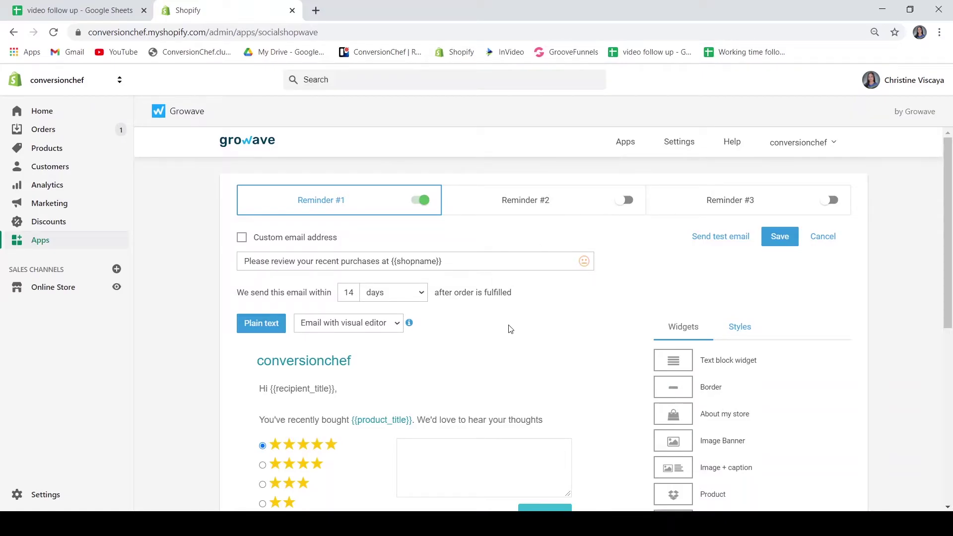
scroll(493, 323, down, 1)
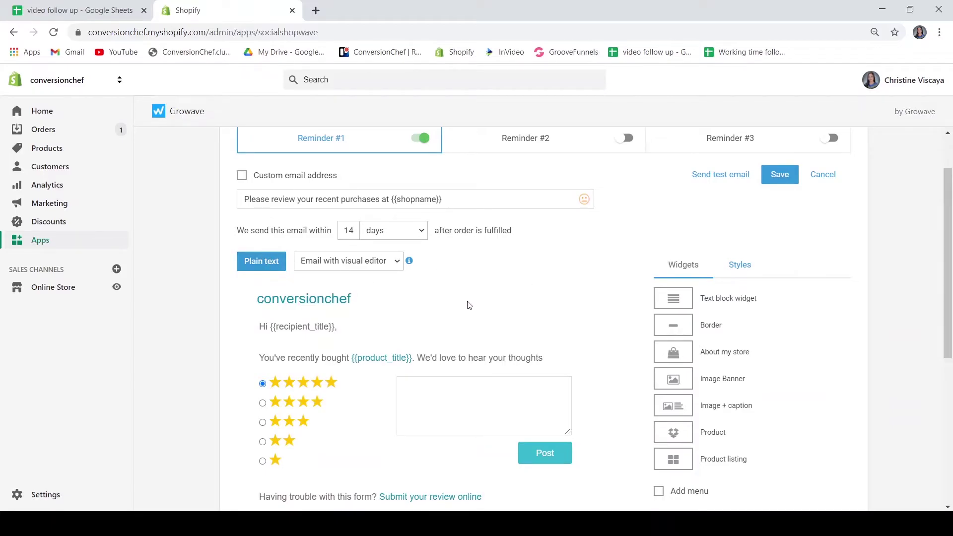
mouse_move(373, 323)
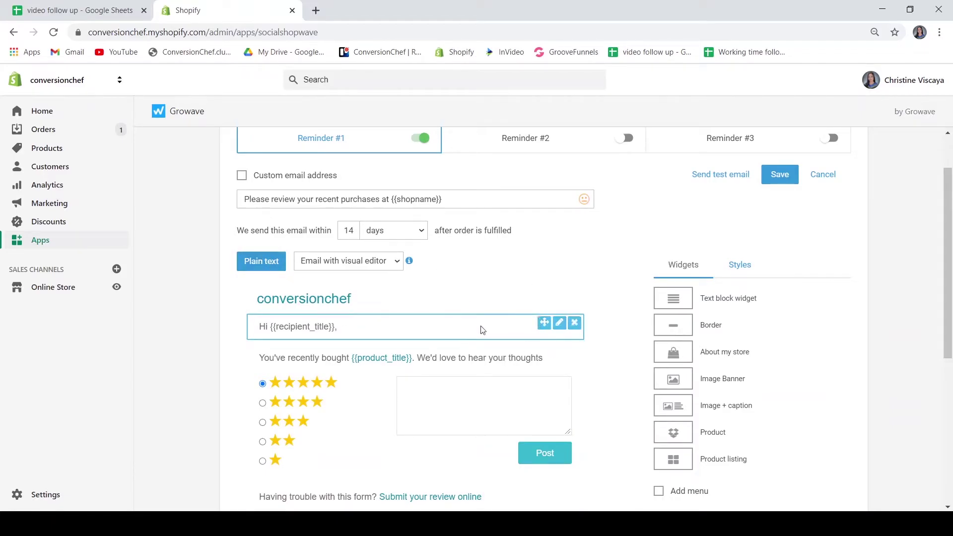
scroll(443, 325, down, 1)
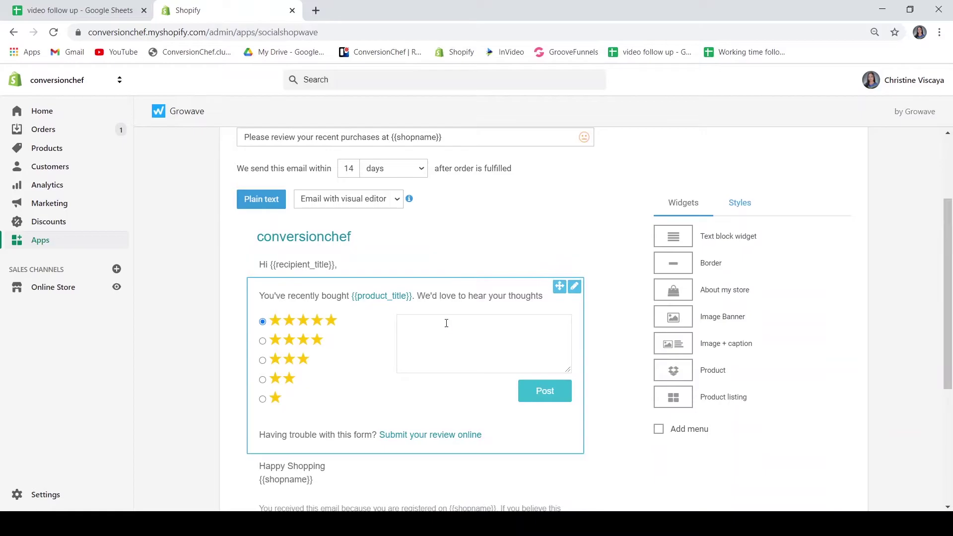
scroll(446, 324, up, 2)
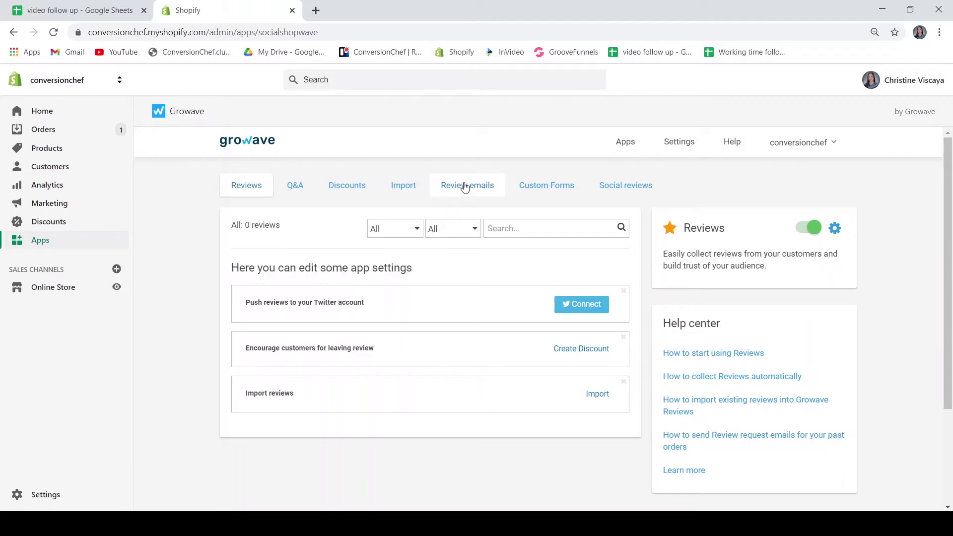
Add a Customer related question with Radio buttons answers to the Default custom review form
click(569, 192)
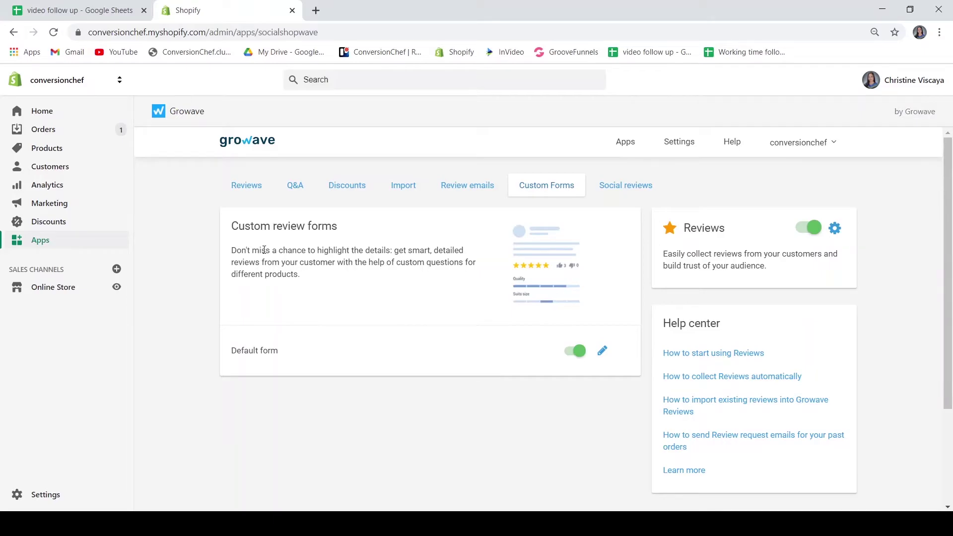
click(603, 353)
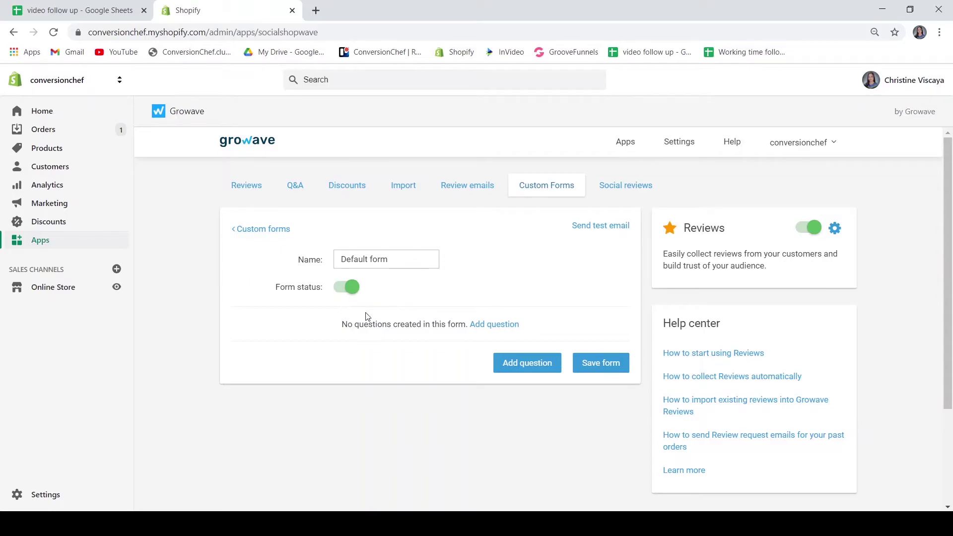
click(530, 365)
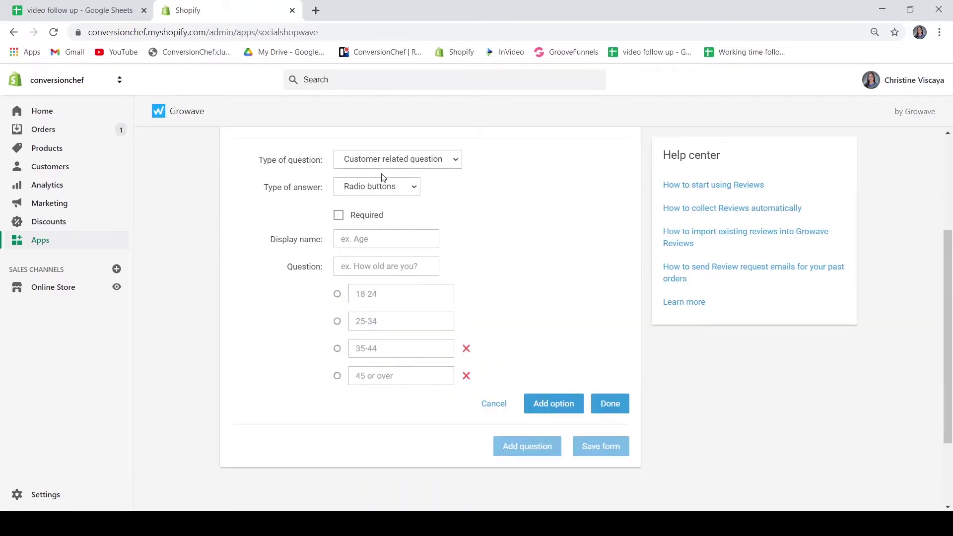
scroll(510, 227, up, 3)
scroll(511, 228, down, 1)
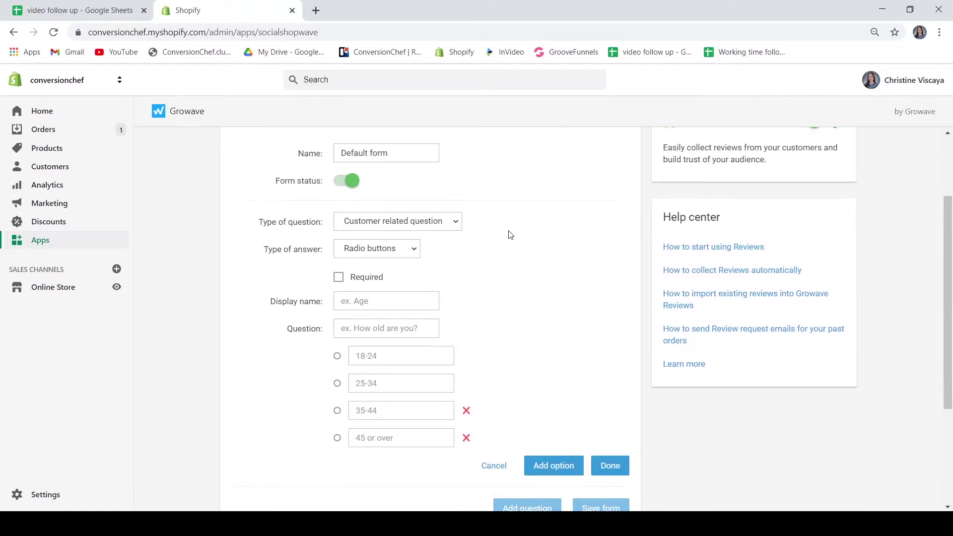
scroll(510, 318, up, 1)
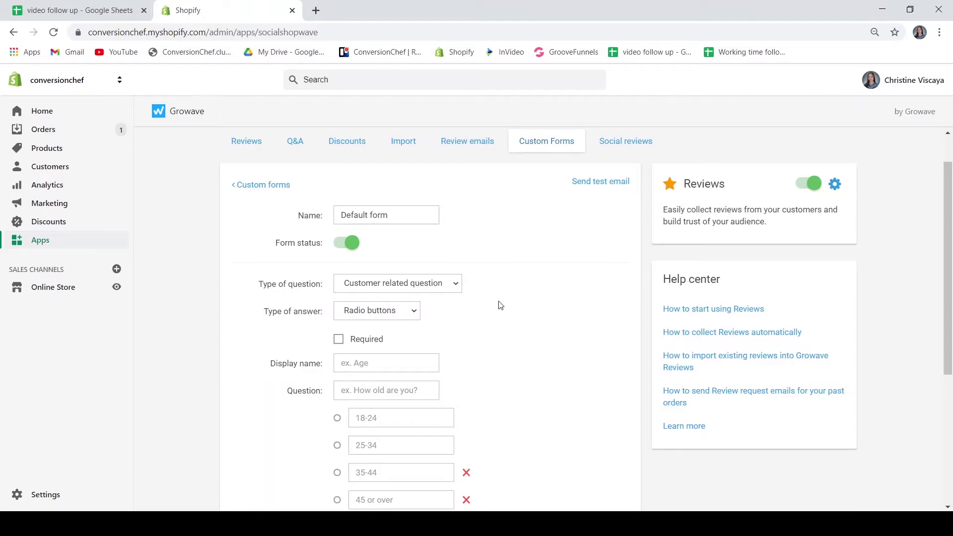
scroll(498, 303, up, 1)
click(626, 142)
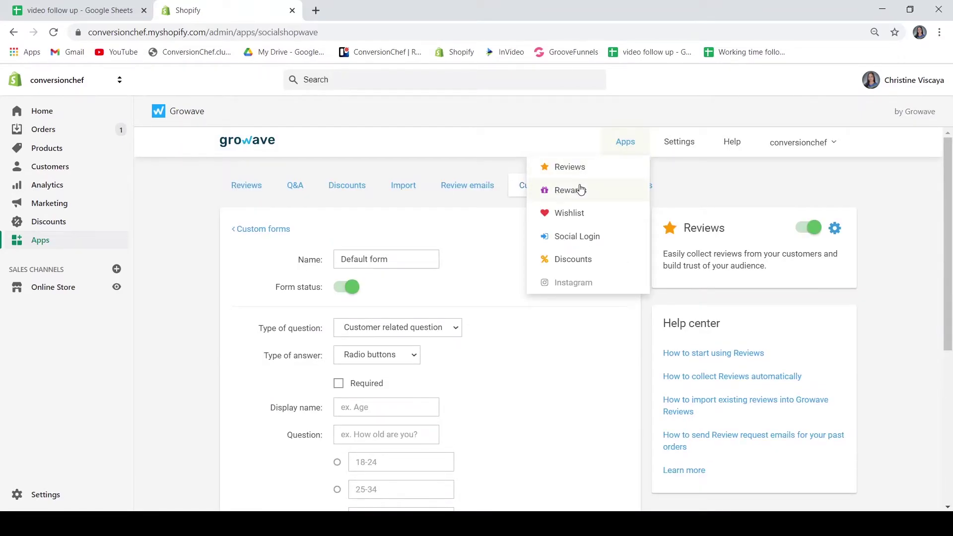
Switch to the Rewards app, where Points, Referral program and VIP Tiers are disabled
click(581, 190)
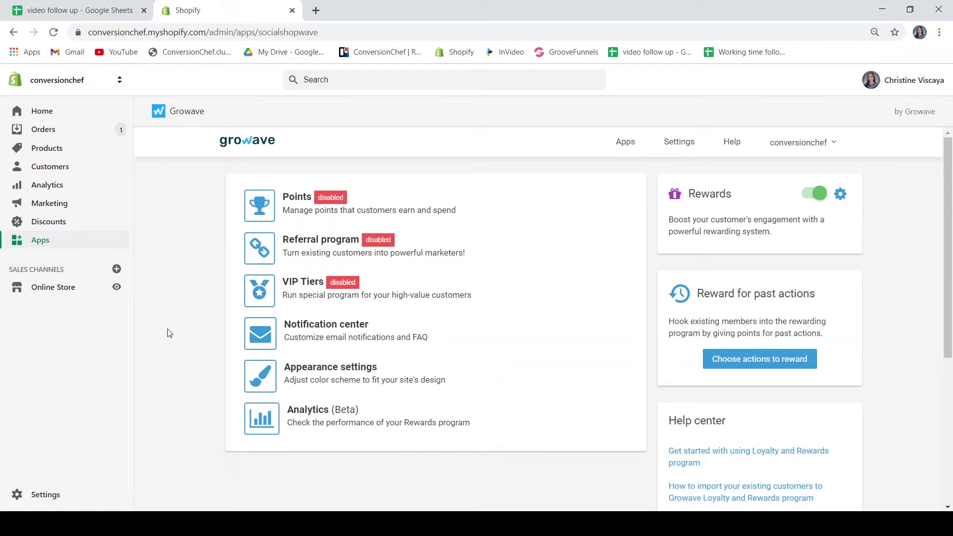
Switch to the Wishlist app to see its product-page button setup steps and code snippet
click(637, 144)
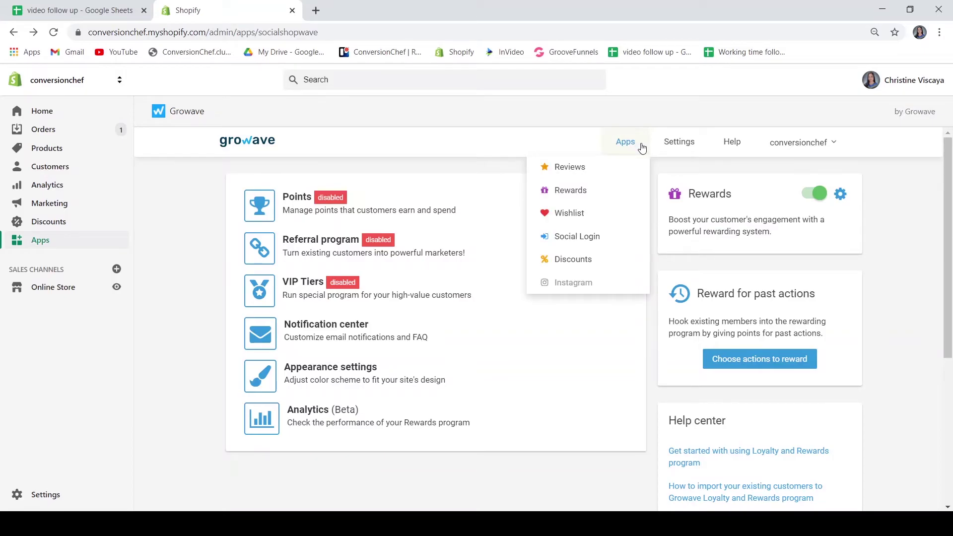
click(569, 214)
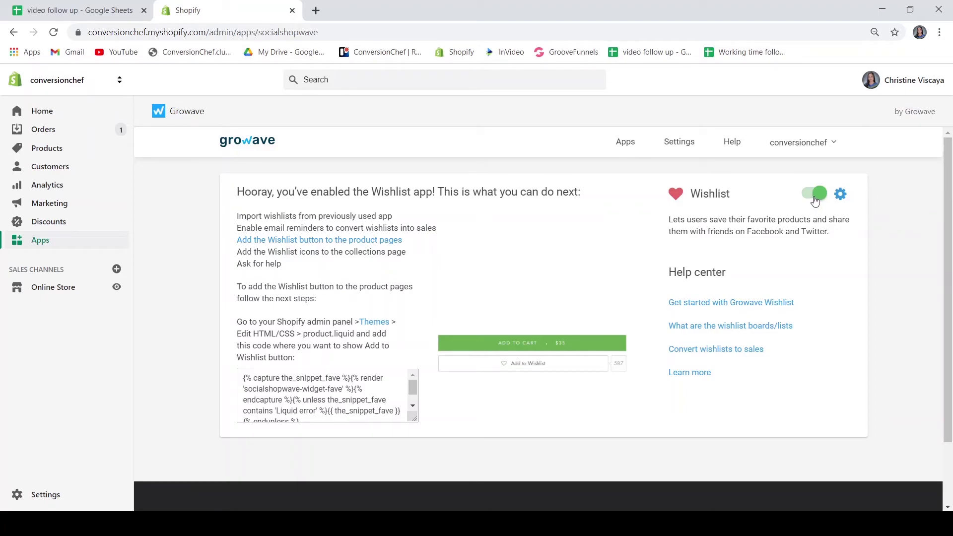
Review Wishlist settings: tab on the Left, always visible, guests disabled, variants and boards allowed
click(840, 194)
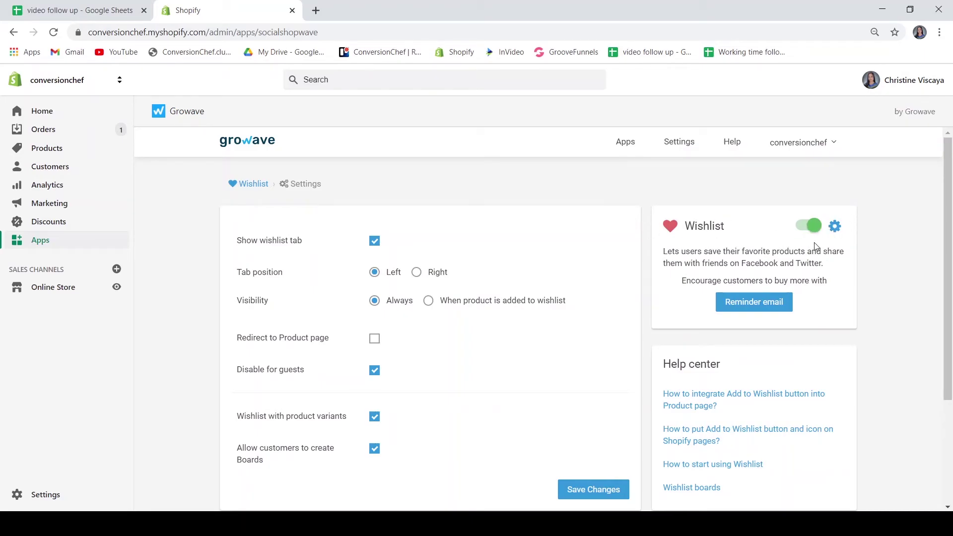
scroll(600, 334, down, 1)
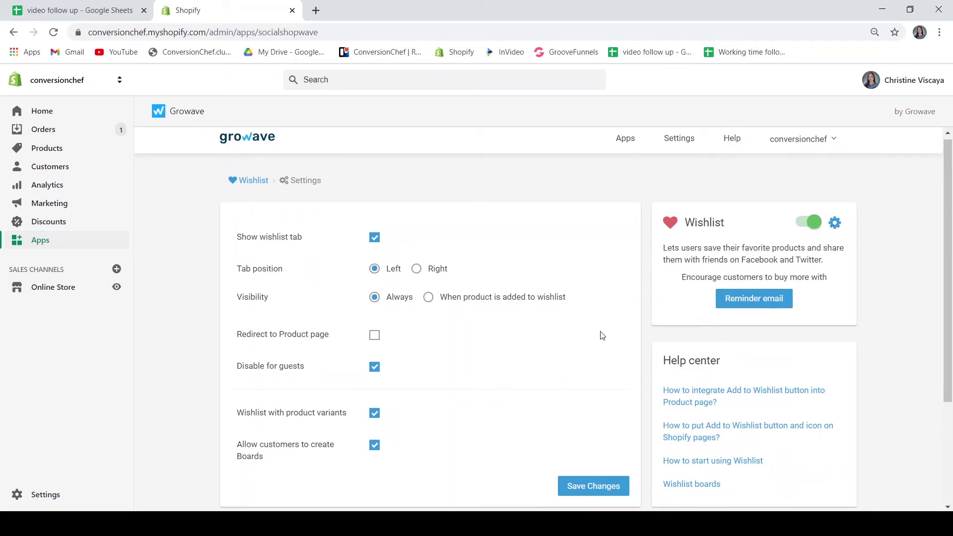
scroll(601, 334, down, 5)
scroll(602, 323, up, 5)
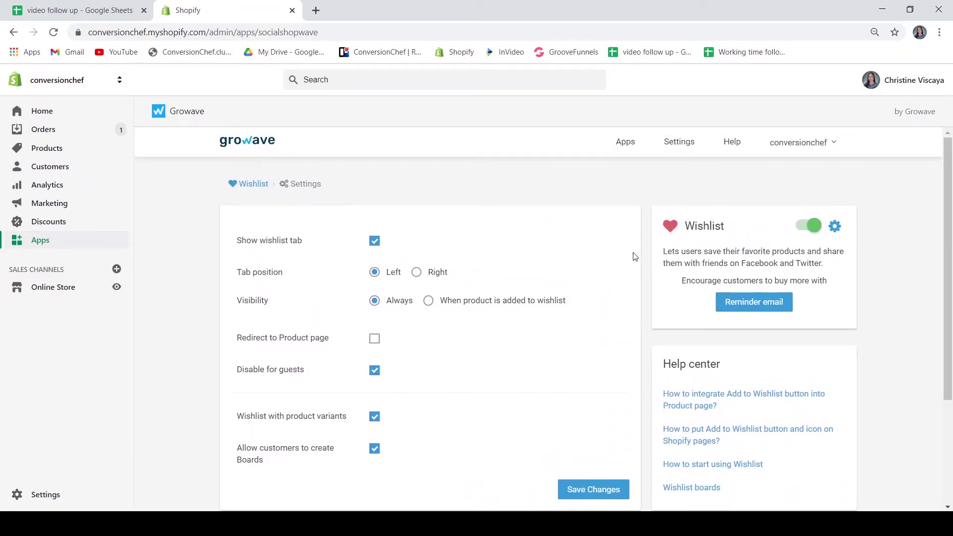
click(635, 146)
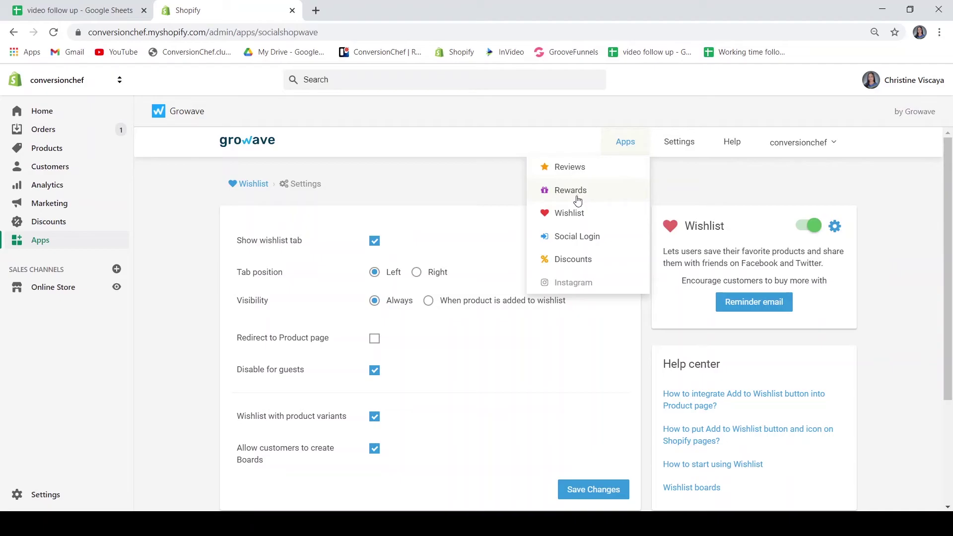
Switch to the Instagram app, which has no galleries and no connected Facebook account
click(569, 287)
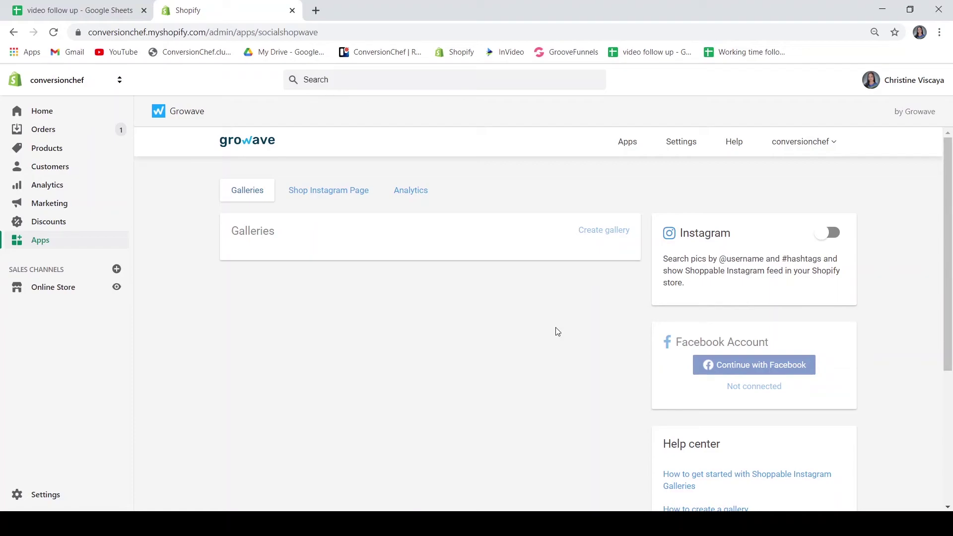
mouse_move(627, 143)
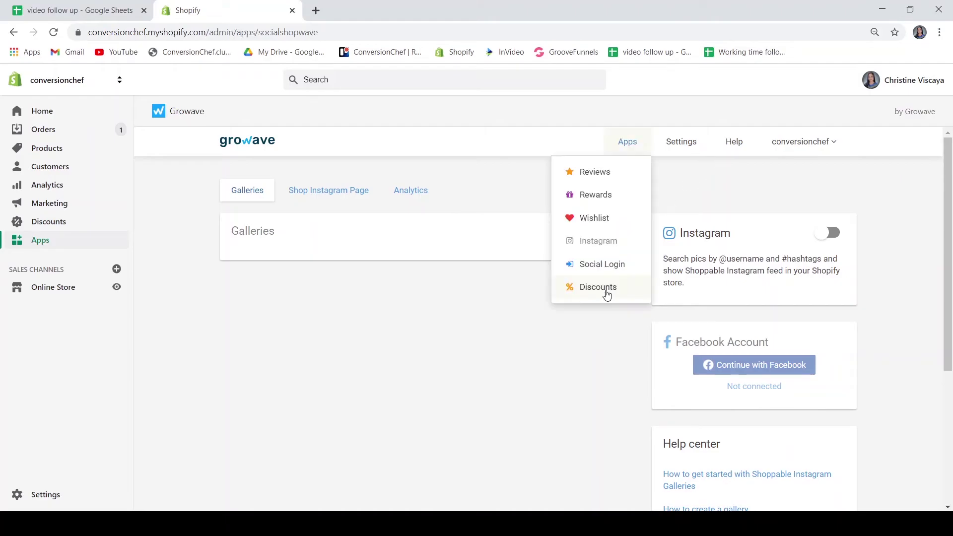
Open Growave's Social Login app from the Apps menu to view its six enabled networks
click(602, 264)
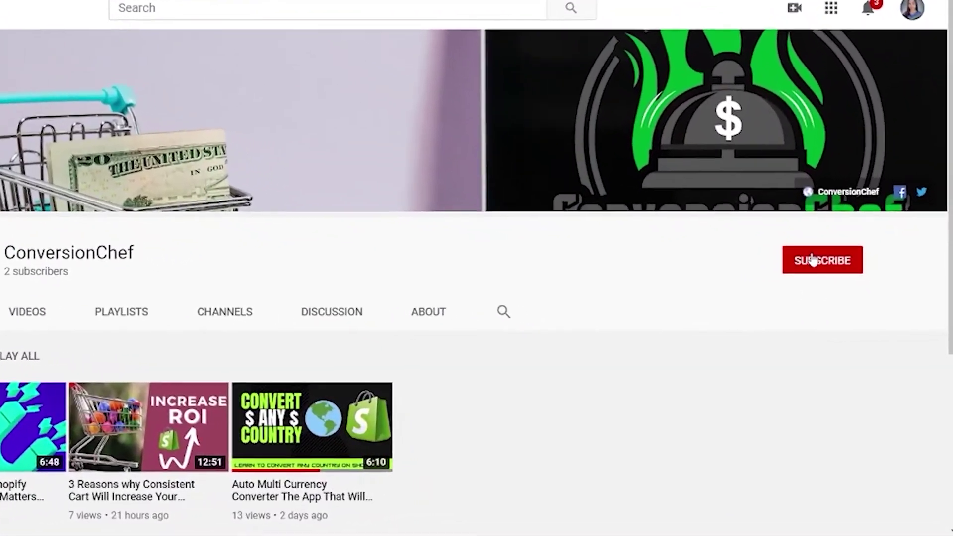
Subscribe to ConversionChef on YouTube and set channel notifications to All
click(866, 283)
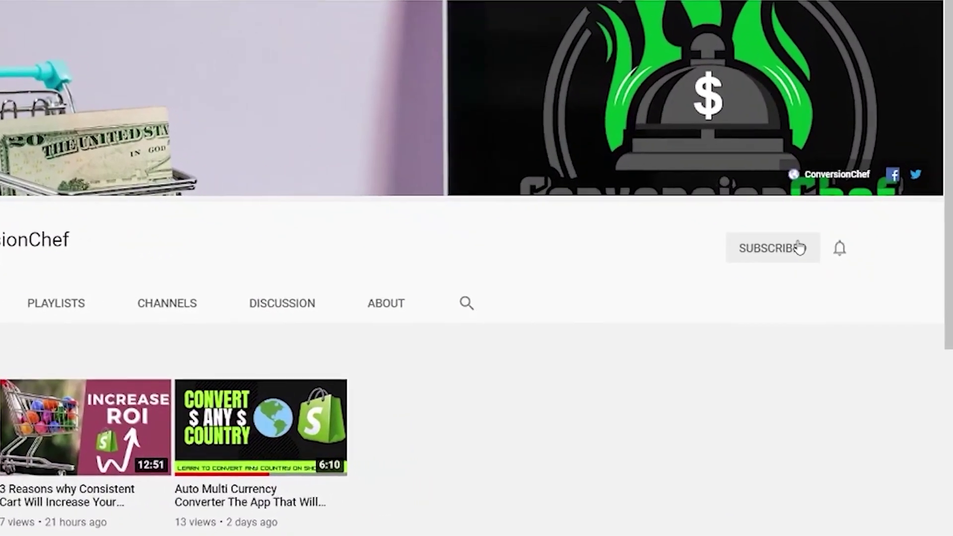
click(839, 248)
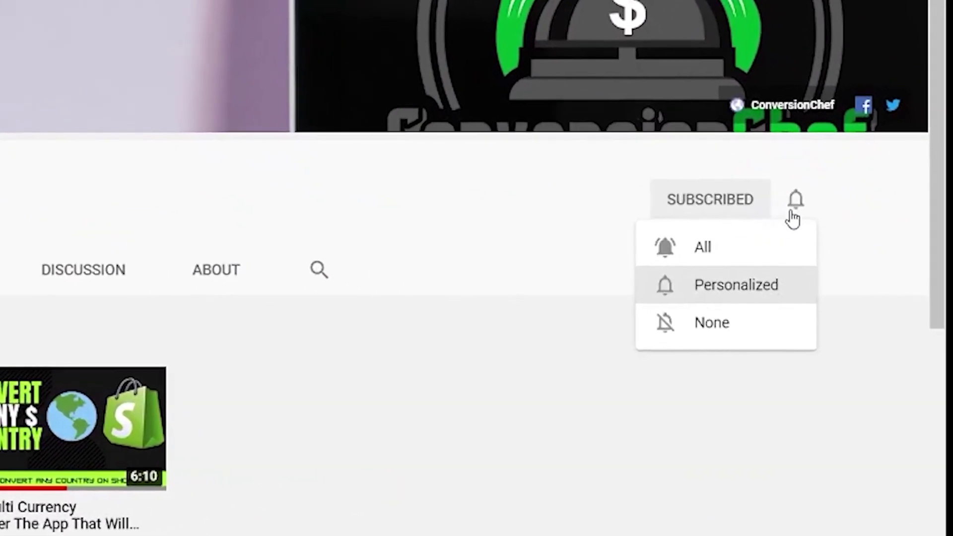
click(734, 248)
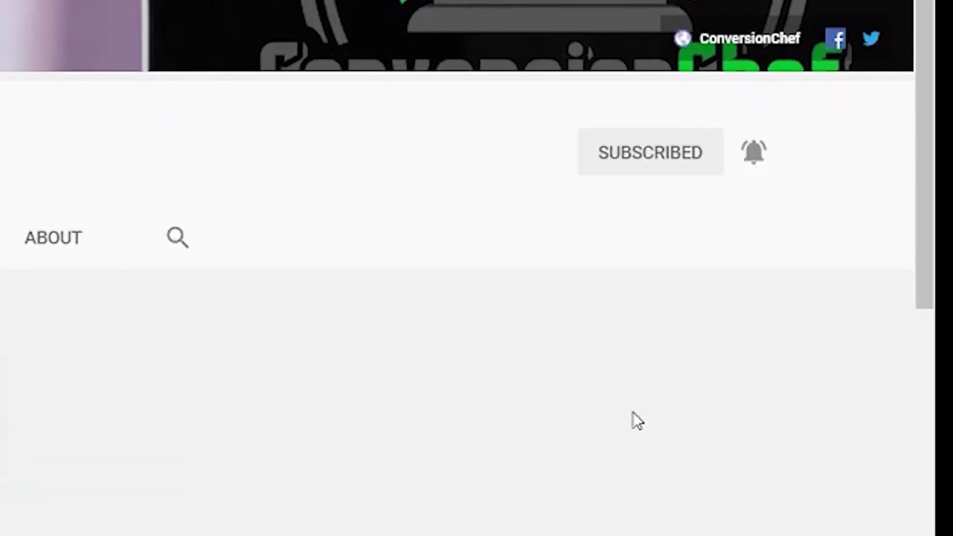